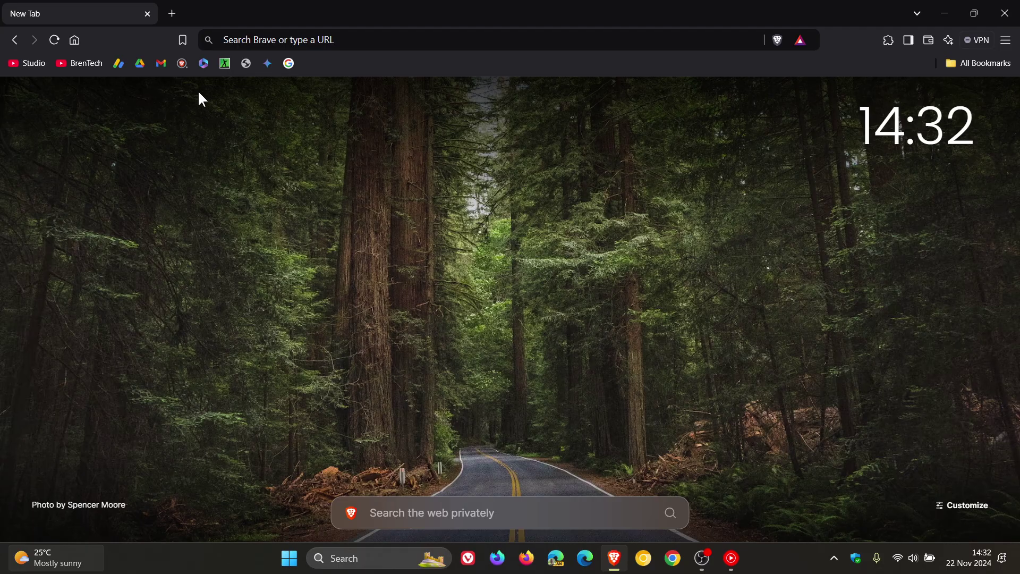
Paste "how to take a screenshot on windows 11" into Brave Search and request an AI answer.
left_click(181, 63)
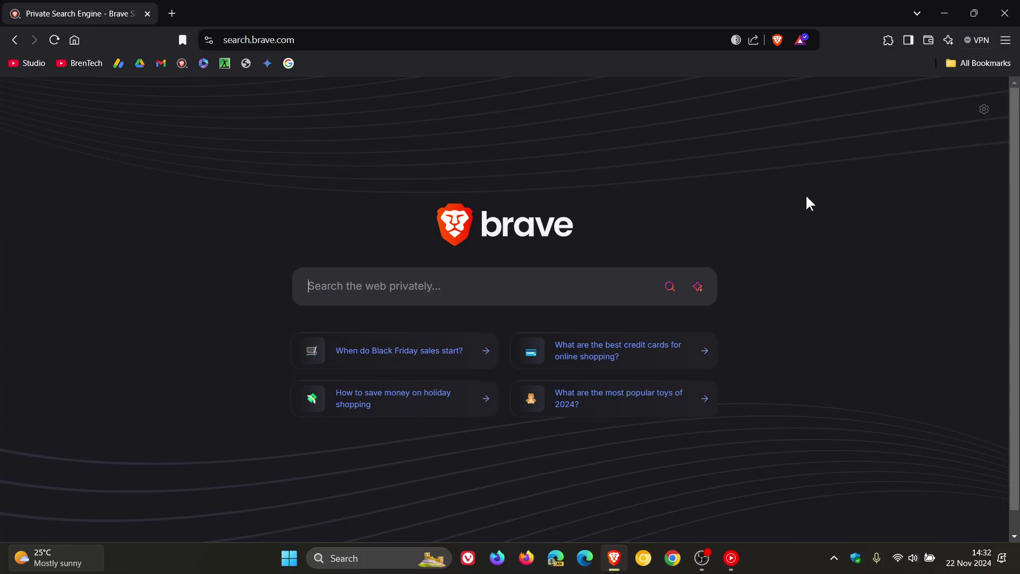
right_click(514, 285)
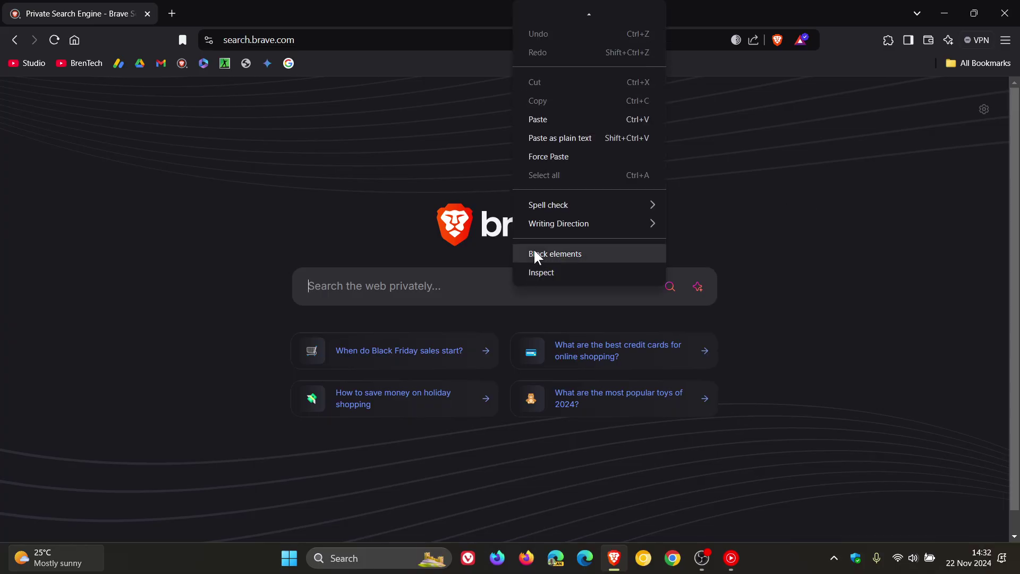
left_click(548, 126)
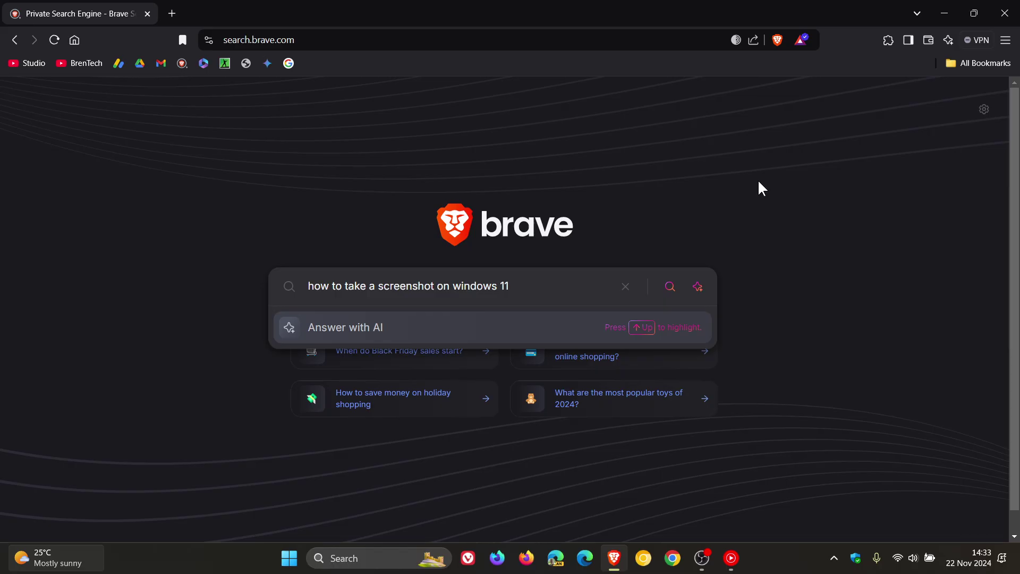
left_click(569, 334)
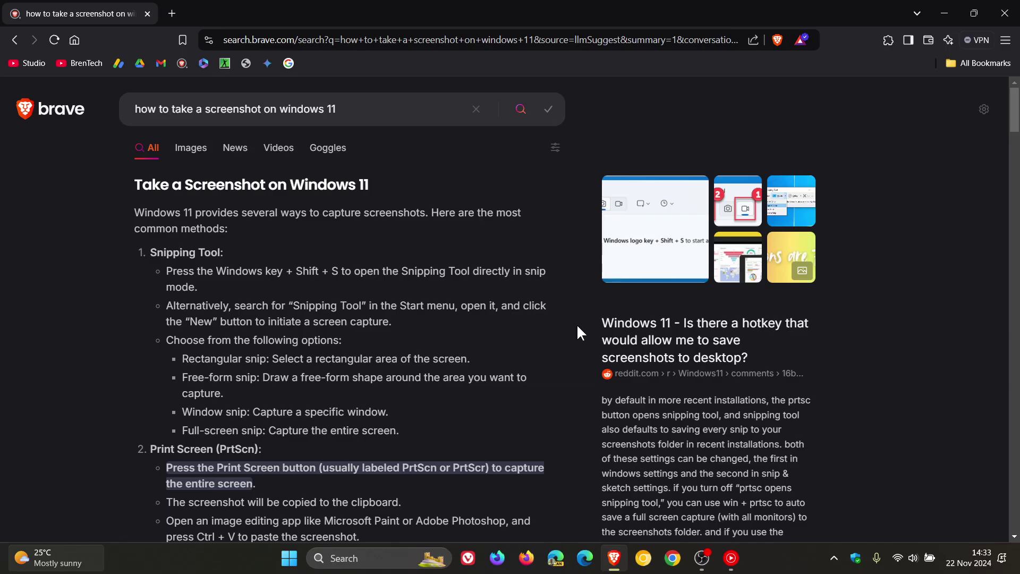
scroll(578, 327, "down", 2)
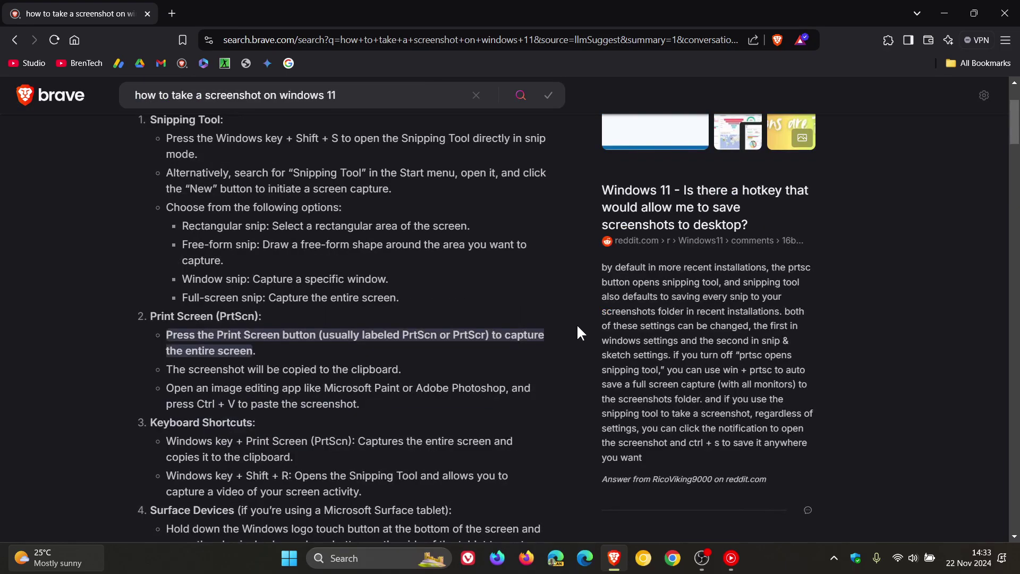
scroll(578, 333, "down", 2)
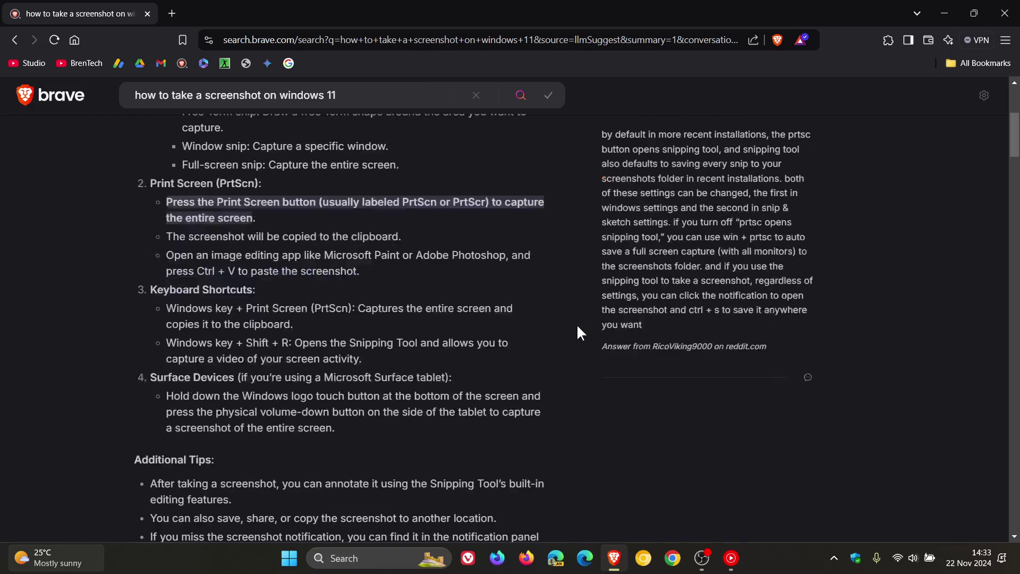
scroll(578, 333, "down", 2)
scroll(578, 333, "down", 2)
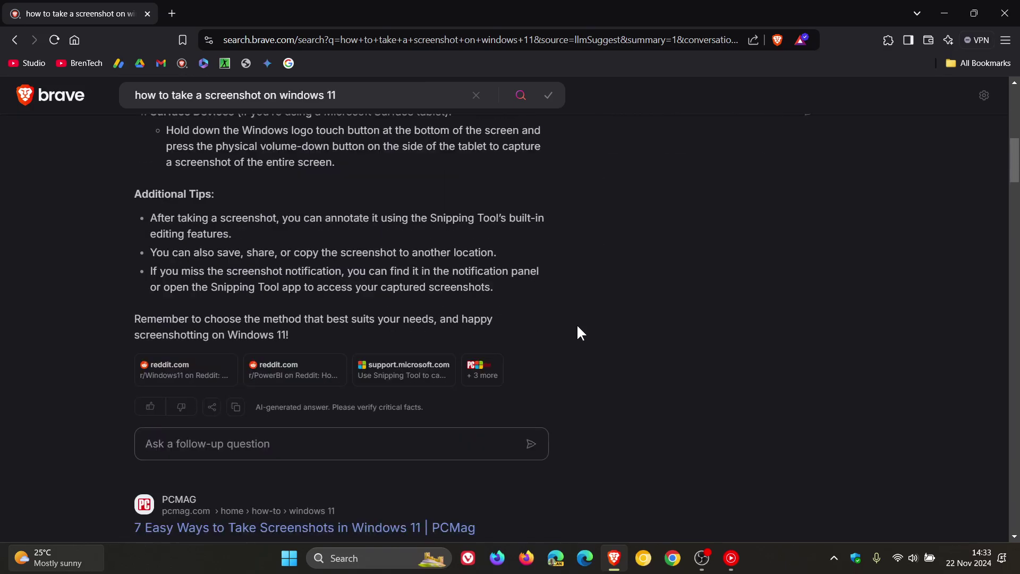
scroll(578, 333, "down", 2)
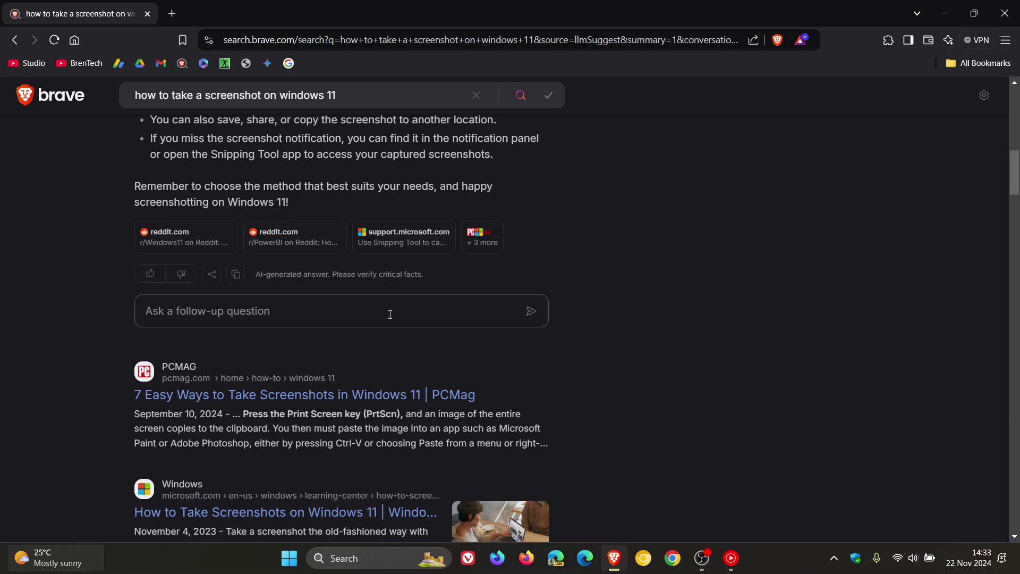
type("an")
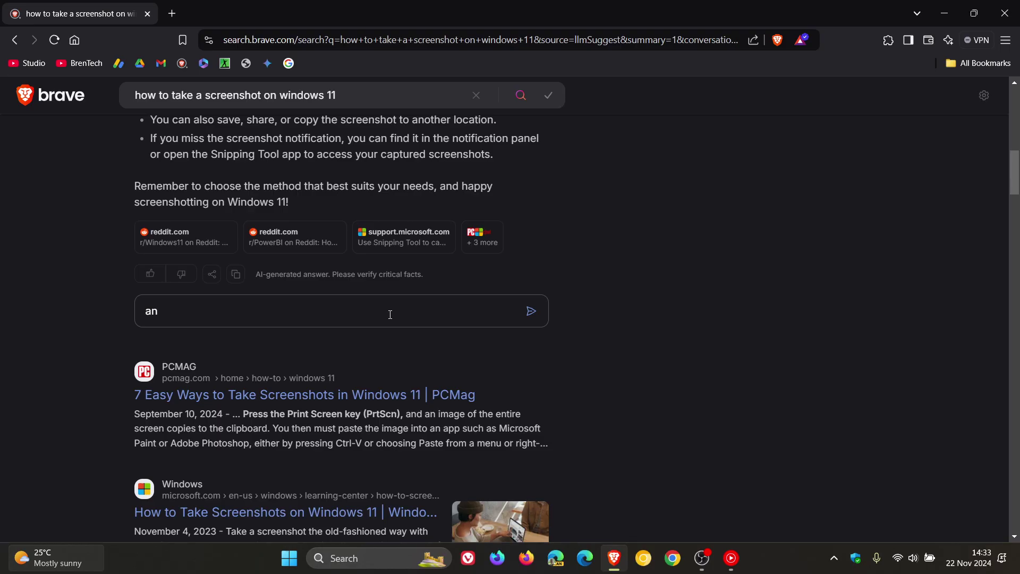
type("d wi")
type("ndows 1")
type("0")
Submit the follow-up question "and windows 10".
key("Return")
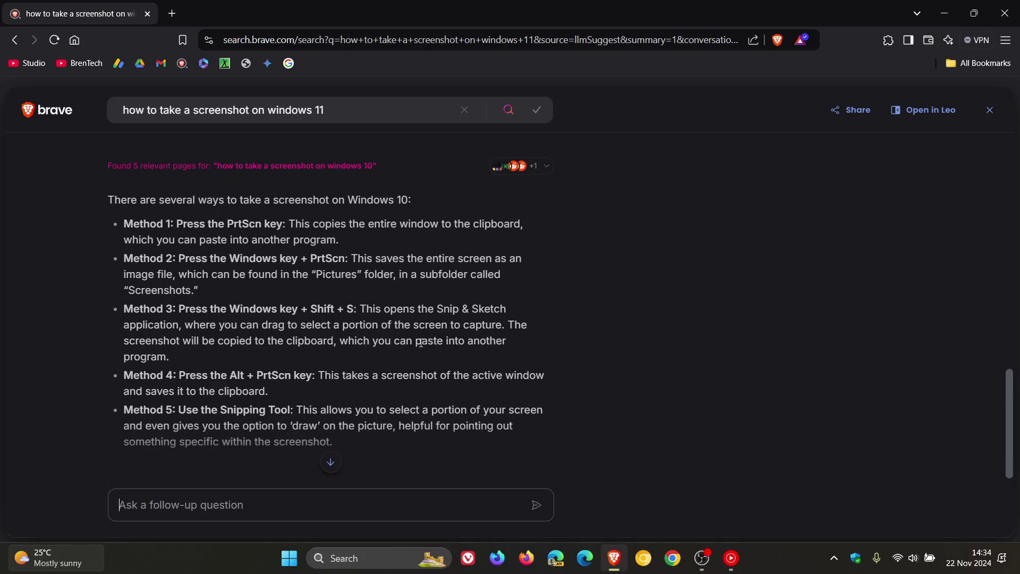
scroll(553, 324, "up", 1)
scroll(554, 325, "down", 1)
scroll(554, 325, "down", 2)
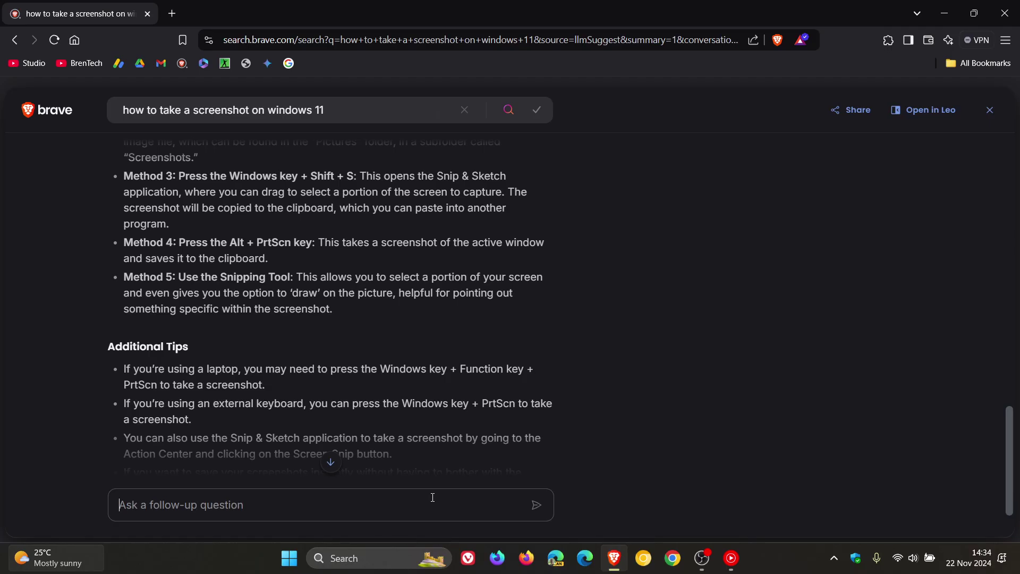
Go back to search.brave.com via the Brave Search bookmark.
left_click(182, 63)
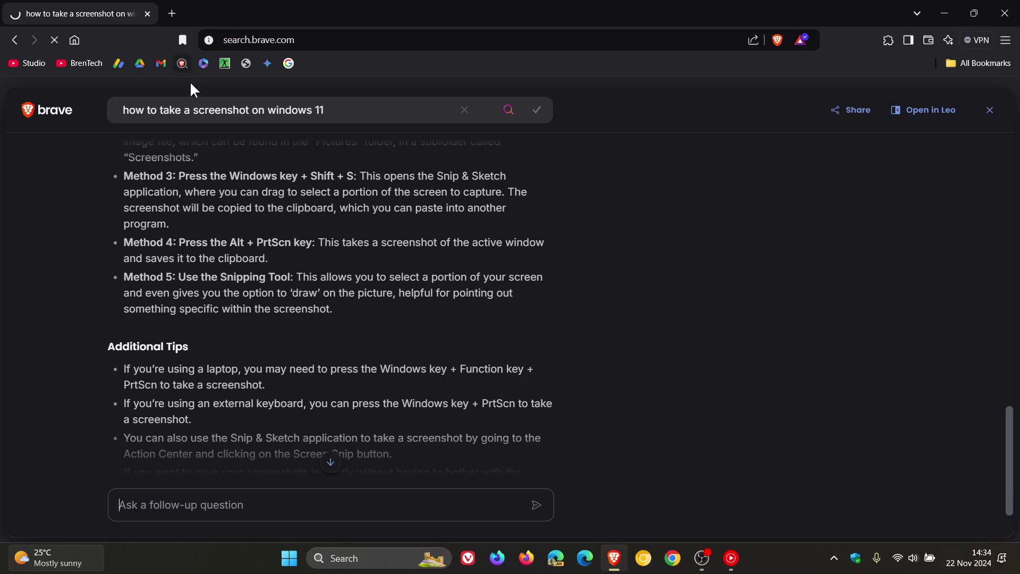